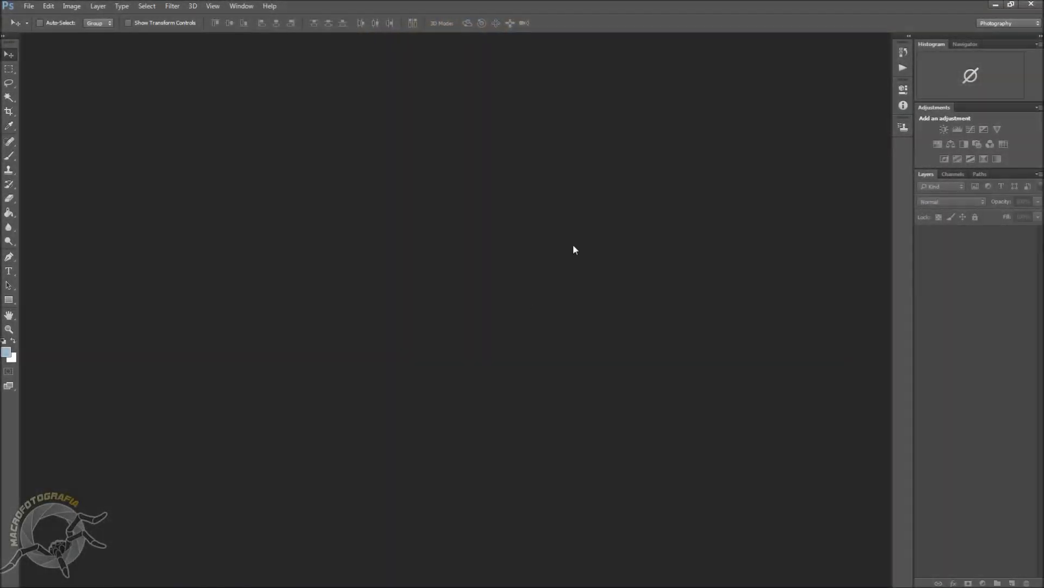
Step: Open the white orchid photo _MG_7887.JPG from the File menu
left_click(29, 6)
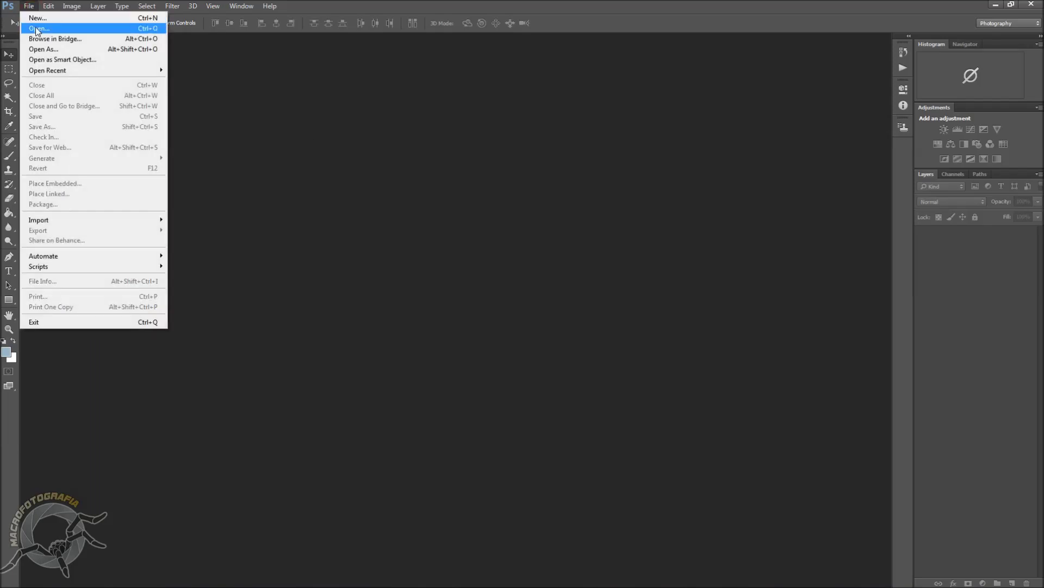
left_click(32, 28)
double_click(469, 327)
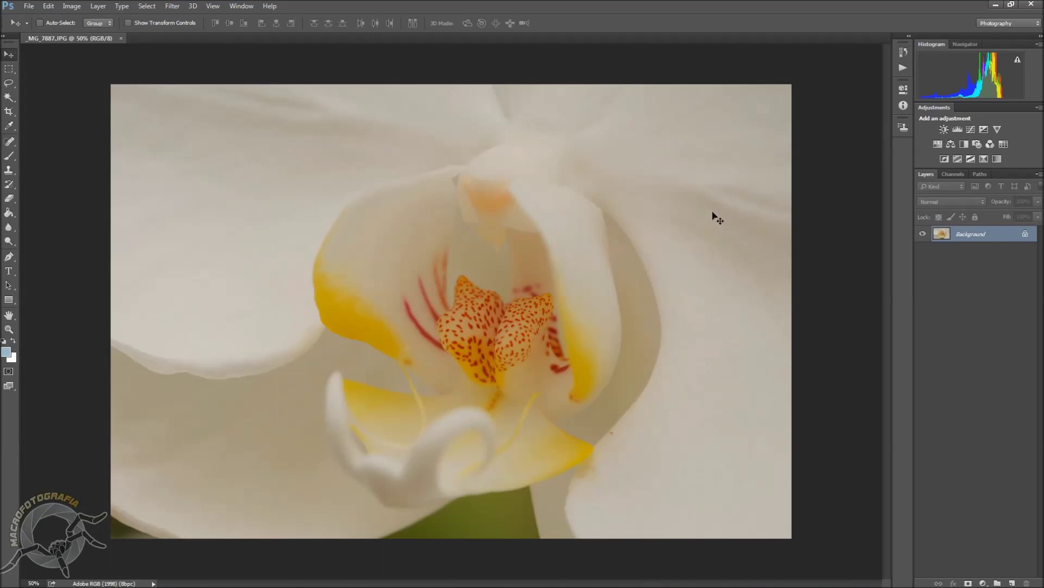
Step: Apply Auto Tone to the orchid photo with Shift+Ctrl+L
key("ctrl+shift+l")
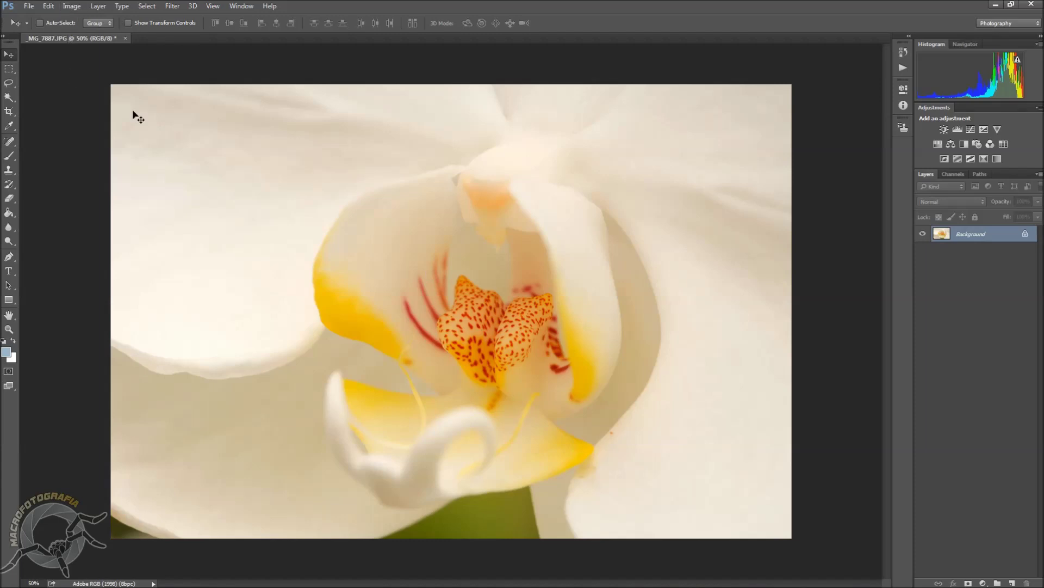
key("ctrl+u")
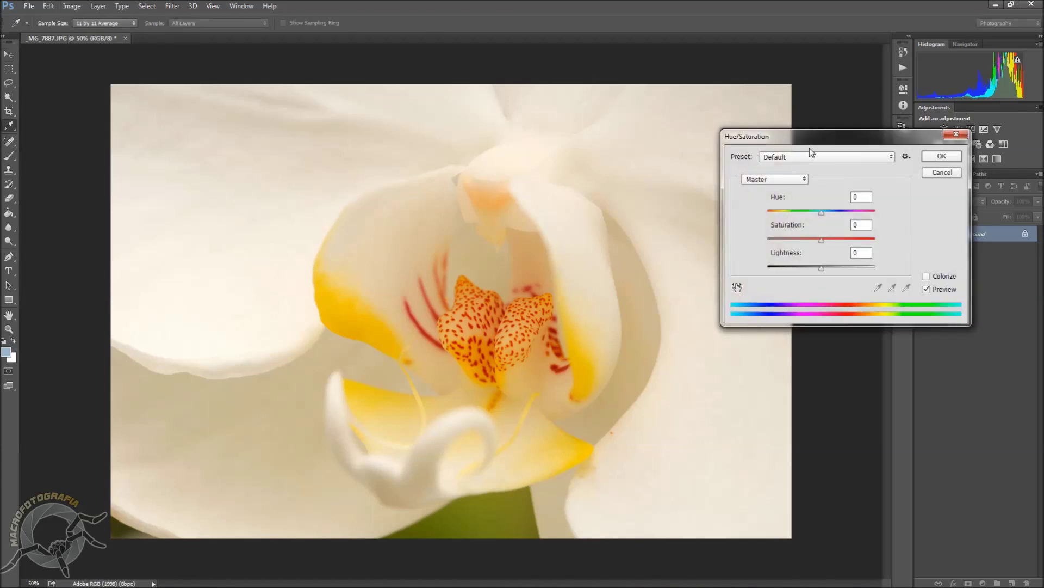
left_click_drag(822, 240, 829, 242)
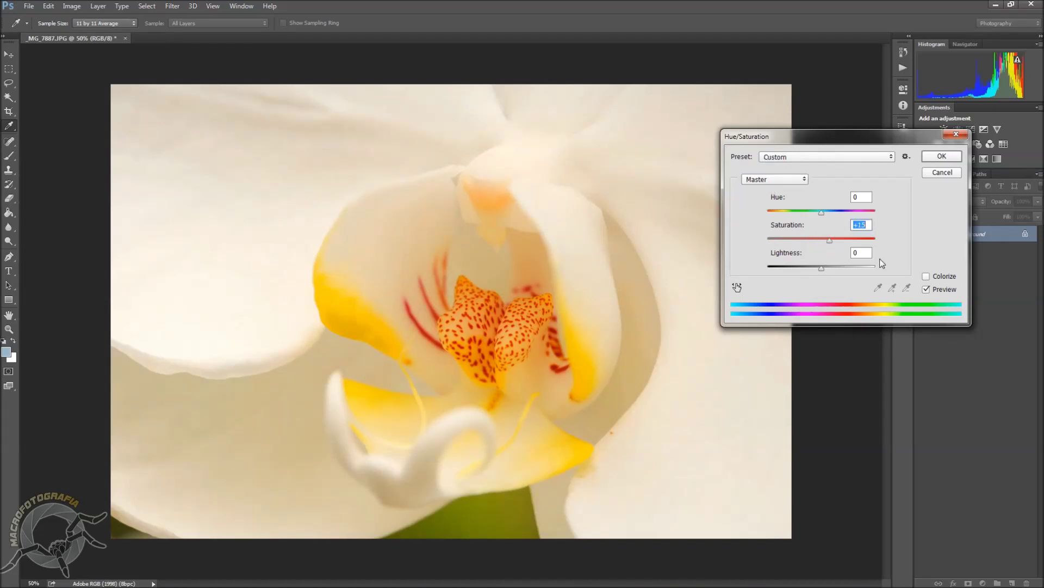
left_click(926, 290)
left_click(926, 290)
left_click(927, 290)
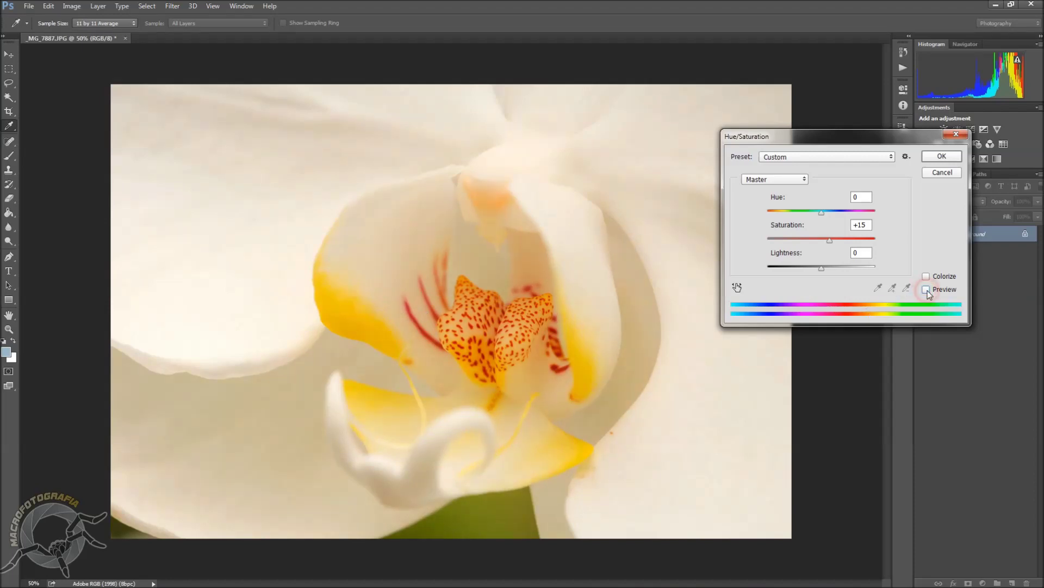
left_click(927, 290)
left_click_drag(830, 242, 825, 243)
left_click_drag(822, 242, 843, 240)
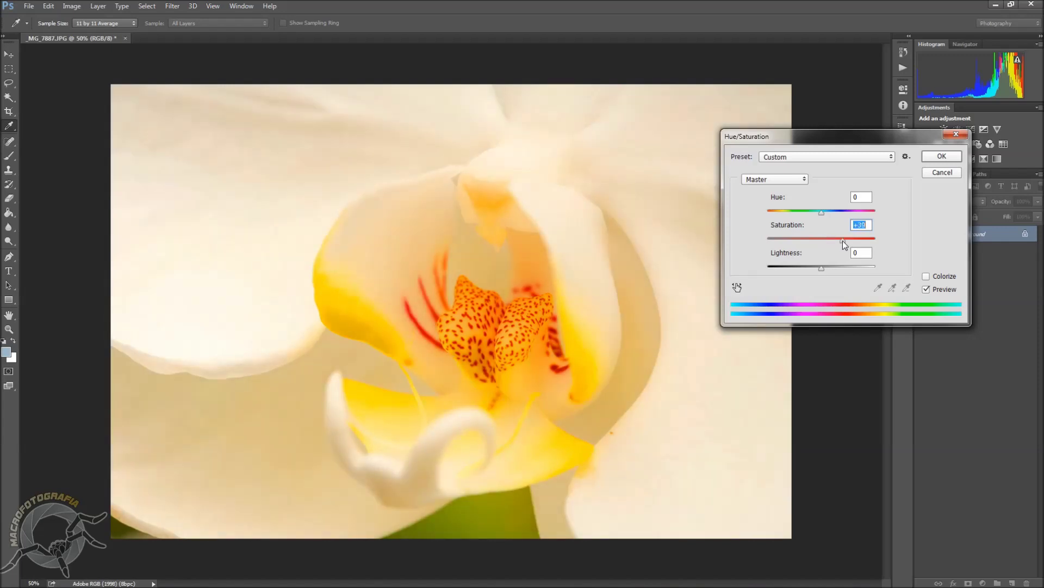
left_click_drag(850, 240, 824, 243)
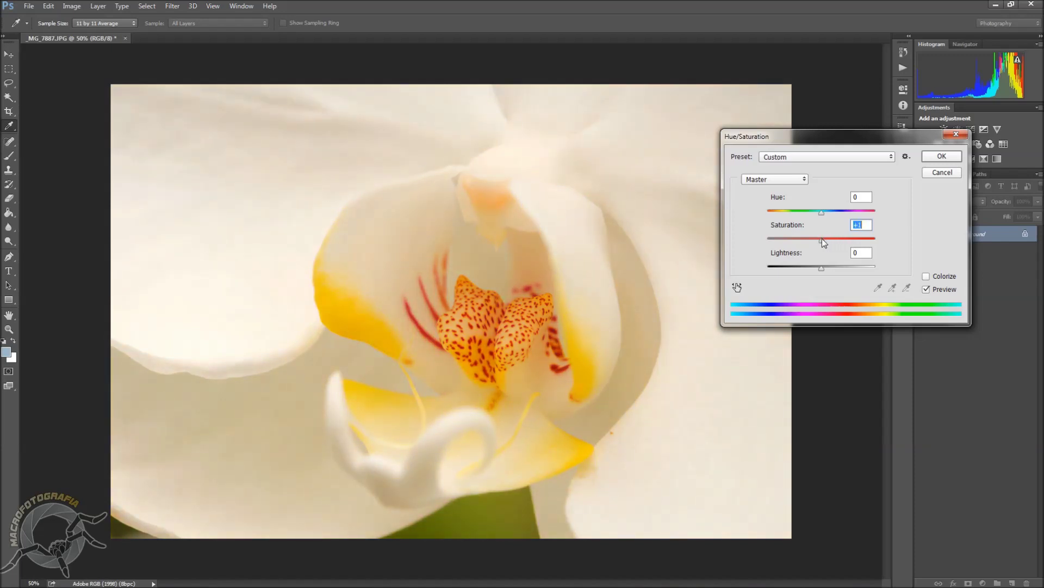
left_click(934, 174)
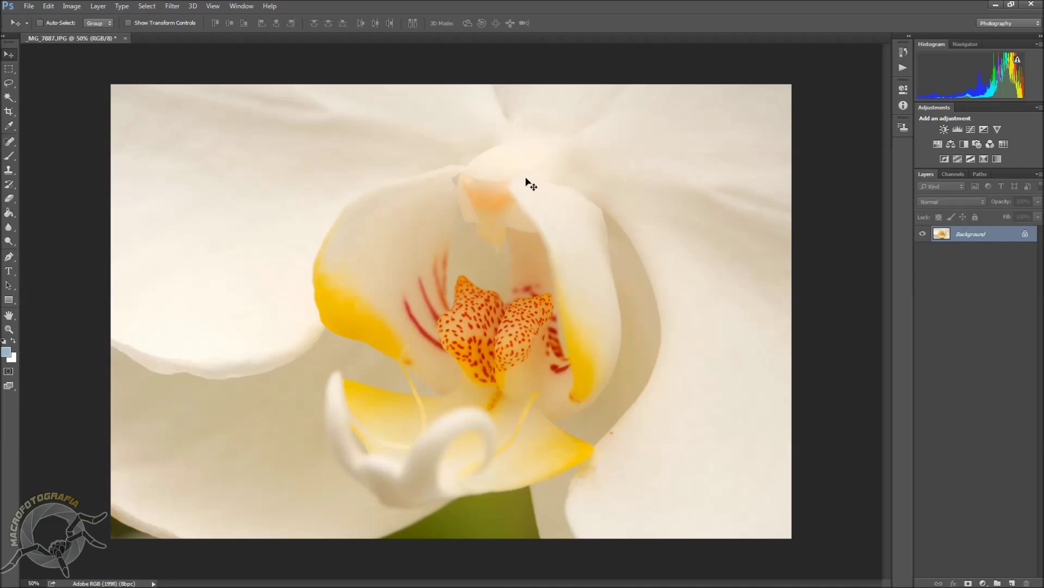
Step: Set the image width to 1200 pixels (1200 × 800) and view it at actual size
key("ctrl+alt+i")
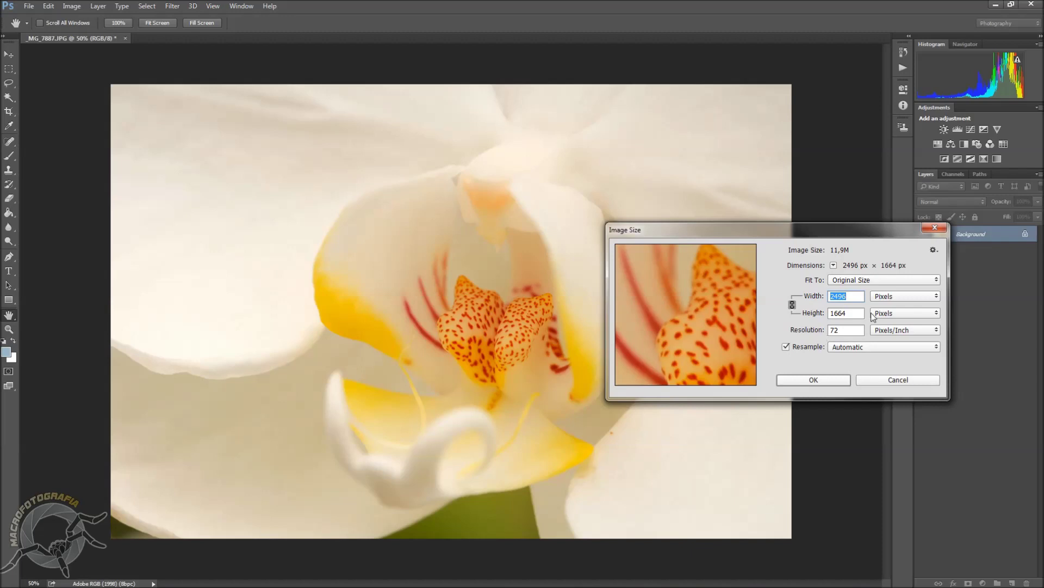
mouse_move(685, 314)
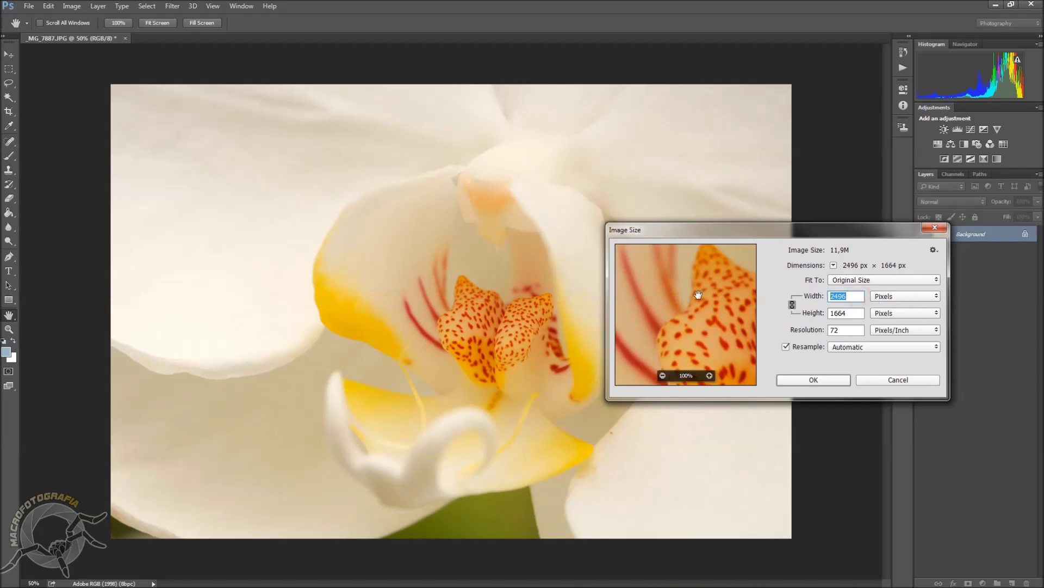
type("1200")
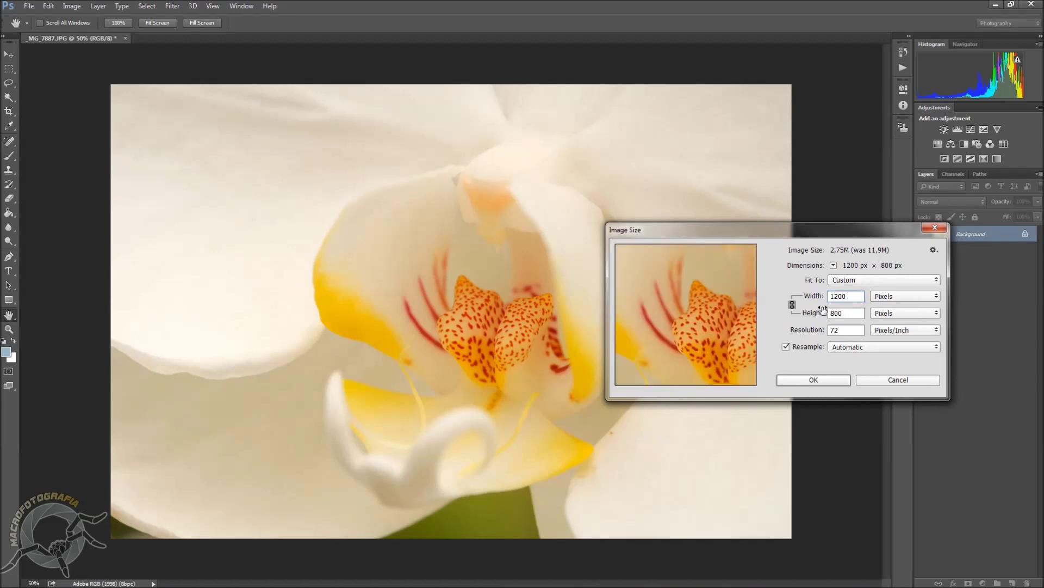
left_click(798, 381)
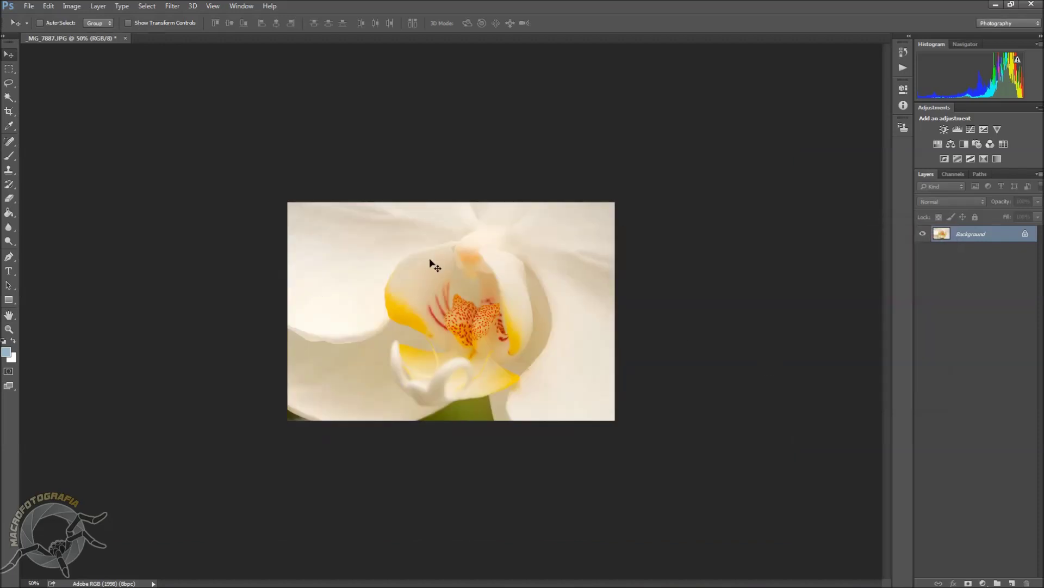
key("ctrl+1")
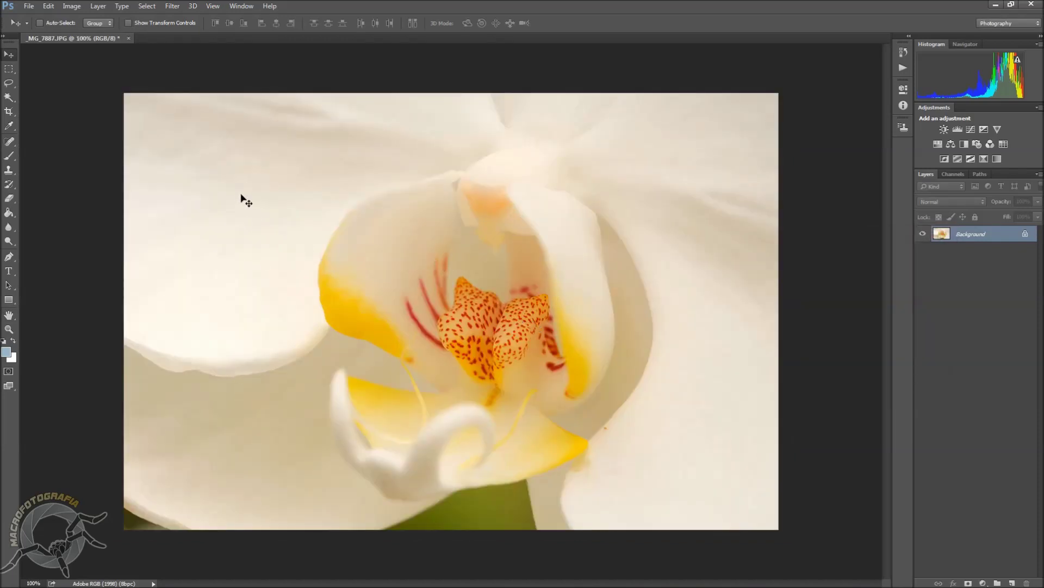
Step: Zoom to 300% and pan over the top edge, yellow petal and white petal checking for specks
key("z")
left_click(144, 122)
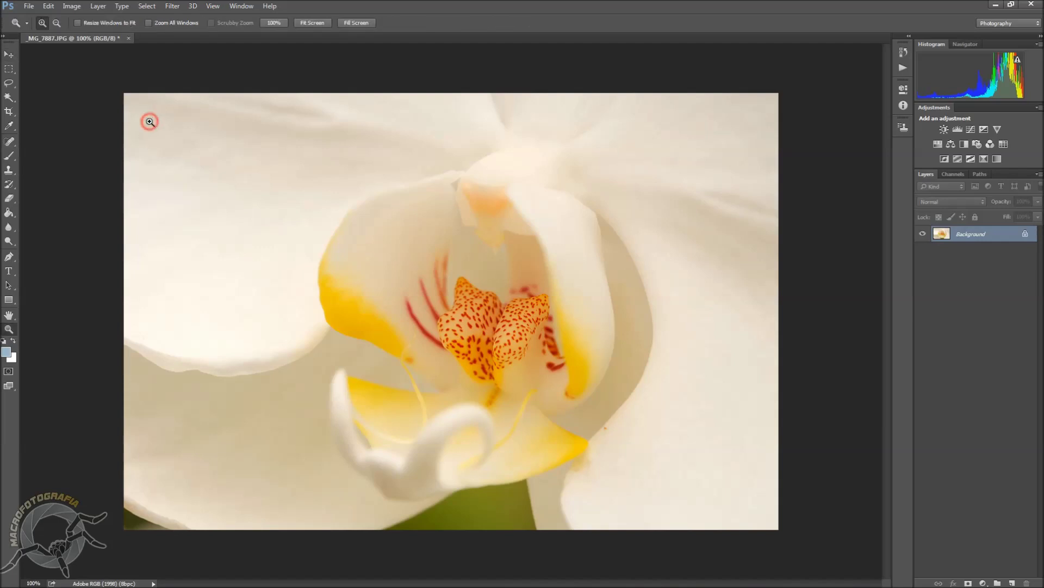
left_click(180, 150)
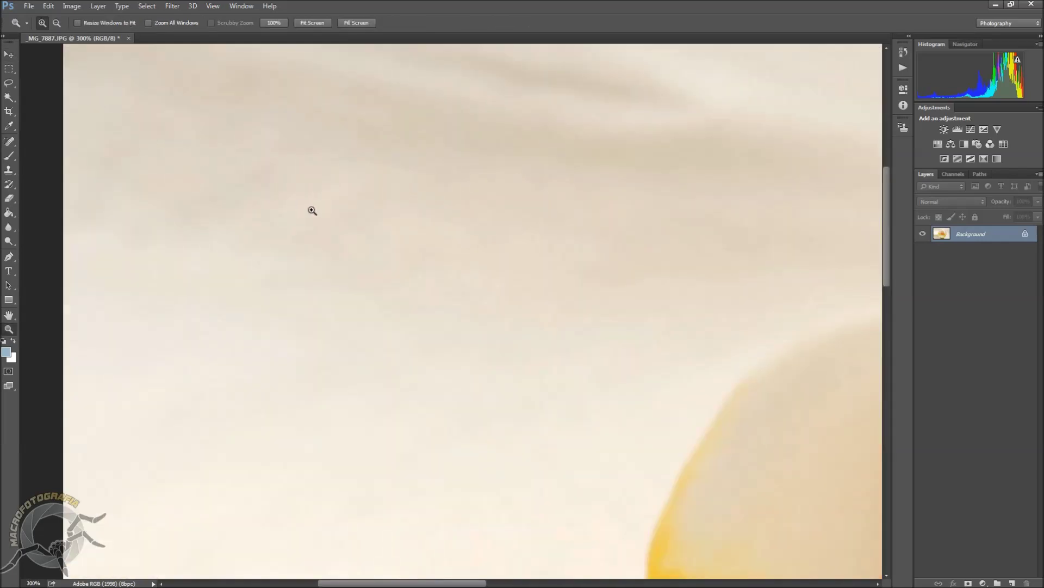
left_click_drag(312, 211, 312, 324)
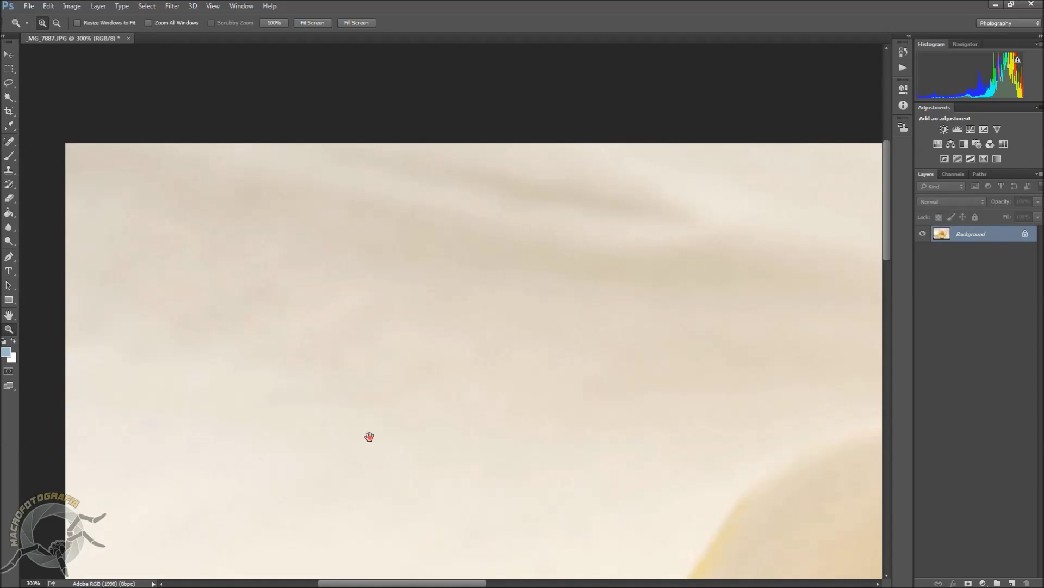
left_click_drag(369, 434, 355, 301)
left_click_drag(369, 379, 366, 248)
left_click_drag(377, 398, 374, 276)
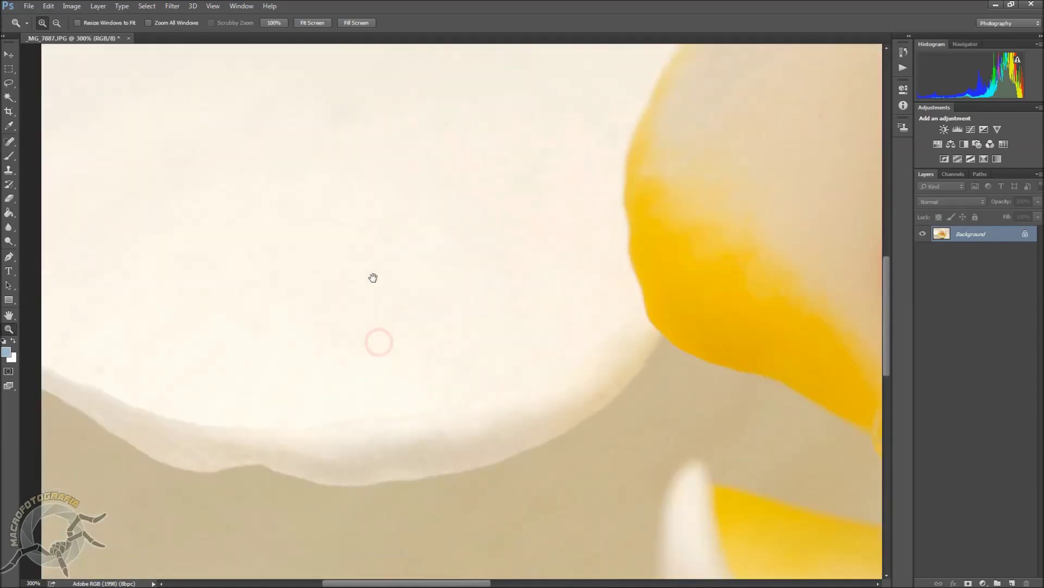
left_click_drag(381, 377, 389, 234)
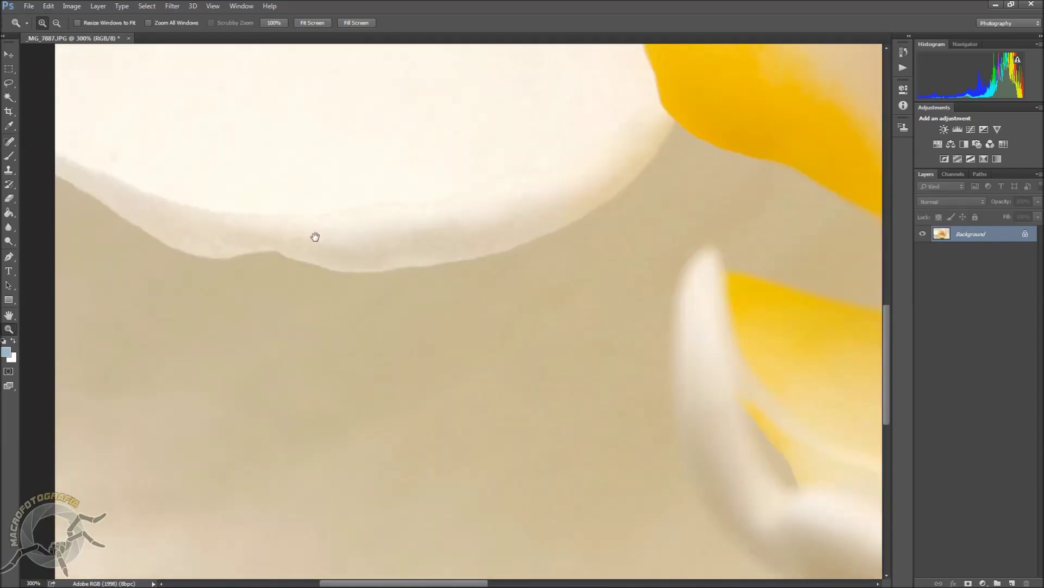
Step: Pan down the photo to inspect the lower petals and the spotted orange lip
left_click_drag(327, 446, 341, 308)
left_click_drag(413, 462, 418, 321)
left_click_drag(680, 425, 683, 301)
left_click_drag(786, 292, 144, 303)
left_click_drag(415, 159, 431, 426)
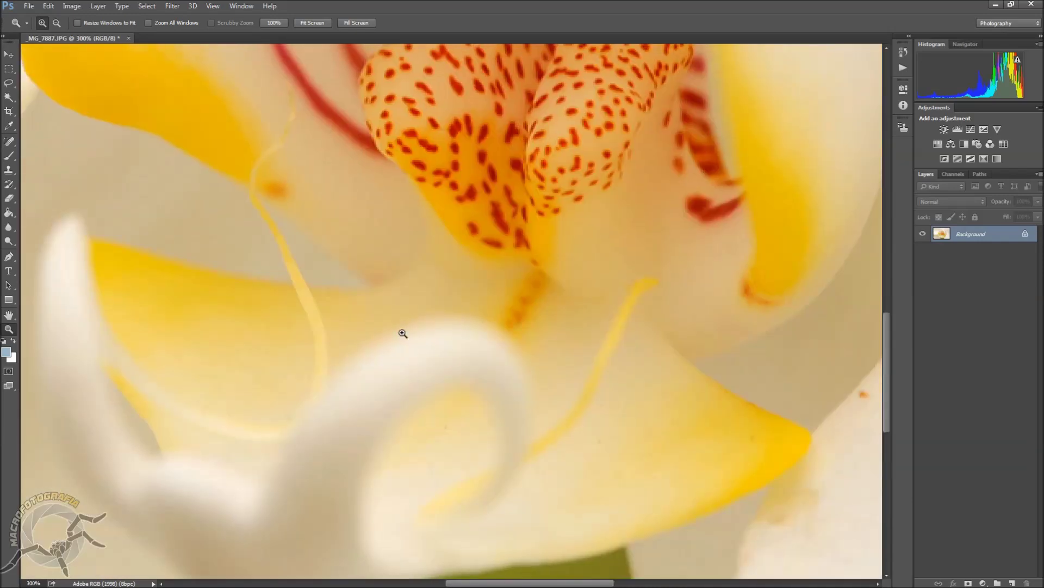
Step: Spot-heal the specks on the curled white petal and the right petal
key("j")
left_click(286, 416)
left_click(271, 488)
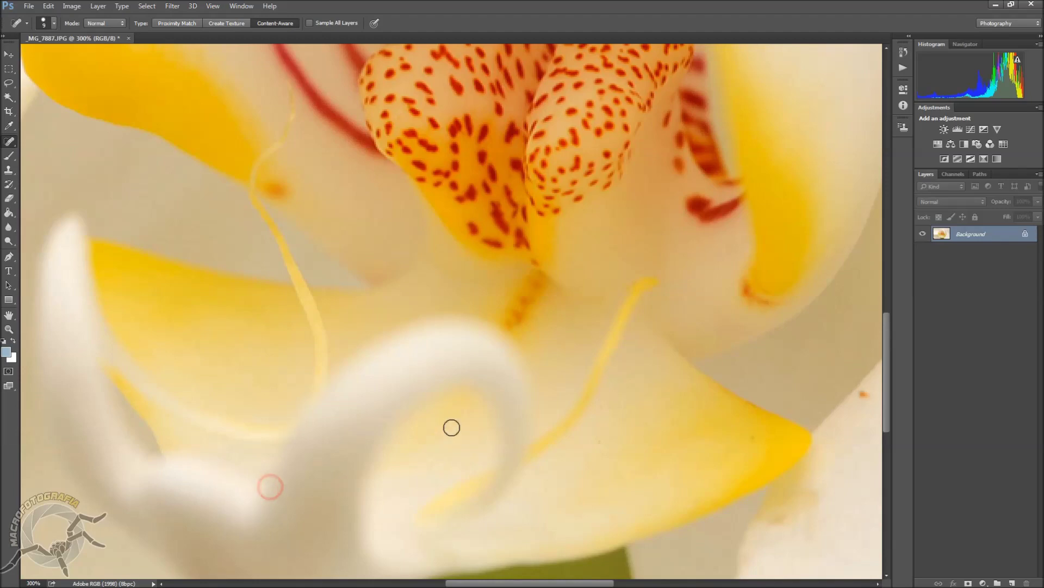
left_click_drag(492, 103, 489, 427)
left_click_drag(500, 230, 531, 489)
left_click(662, 325)
left_click(710, 232)
left_click_drag(781, 303, 133, 311)
left_click(709, 228)
Step: Heal the specks by the yellow petal tip, on the yellow petal and near the stem, then zoom out
left_click_drag(499, 477, 471, 161)
left_click_drag(483, 428, 495, 287)
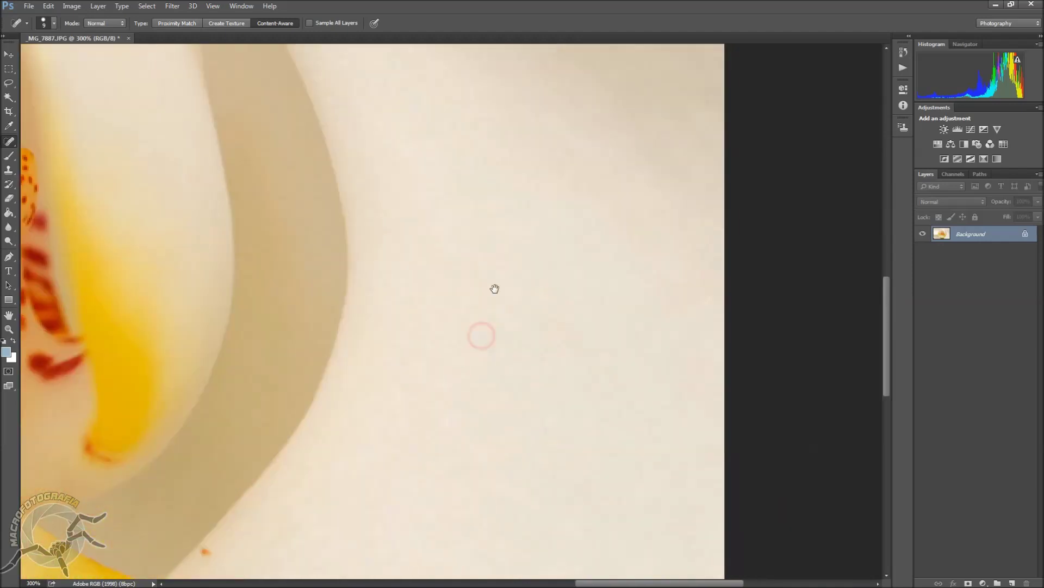
left_click_drag(508, 378, 501, 185)
mouse_move(338, 400)
left_mouse_down()
mouse_move(369, 268)
mouse_move(370, 310)
mouse_move(474, 373)
mouse_move(519, 364)
left_mouse_up()
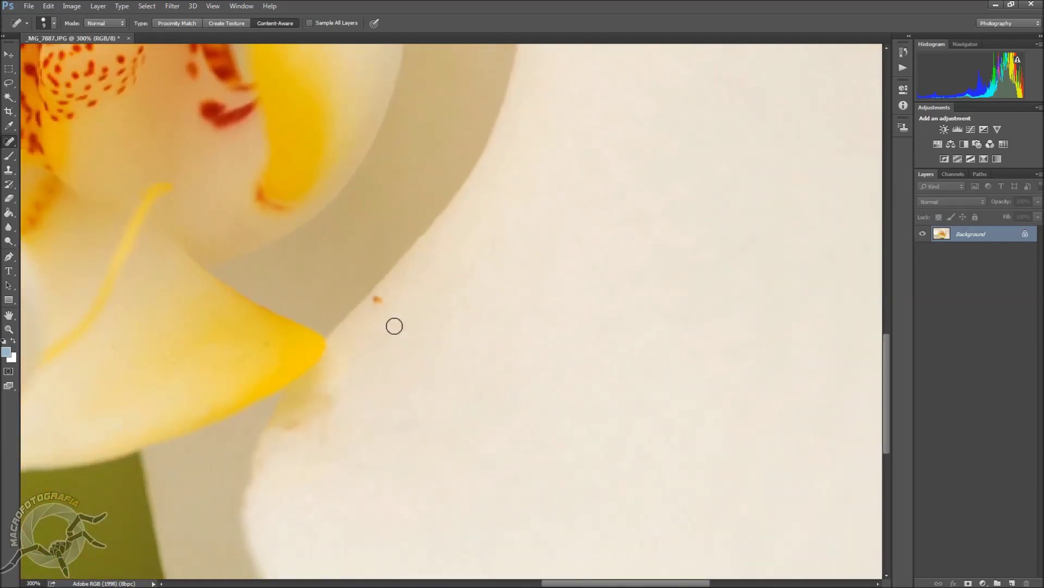
left_click(381, 301)
left_click(267, 343)
left_click(117, 314)
key("ctrl+0")
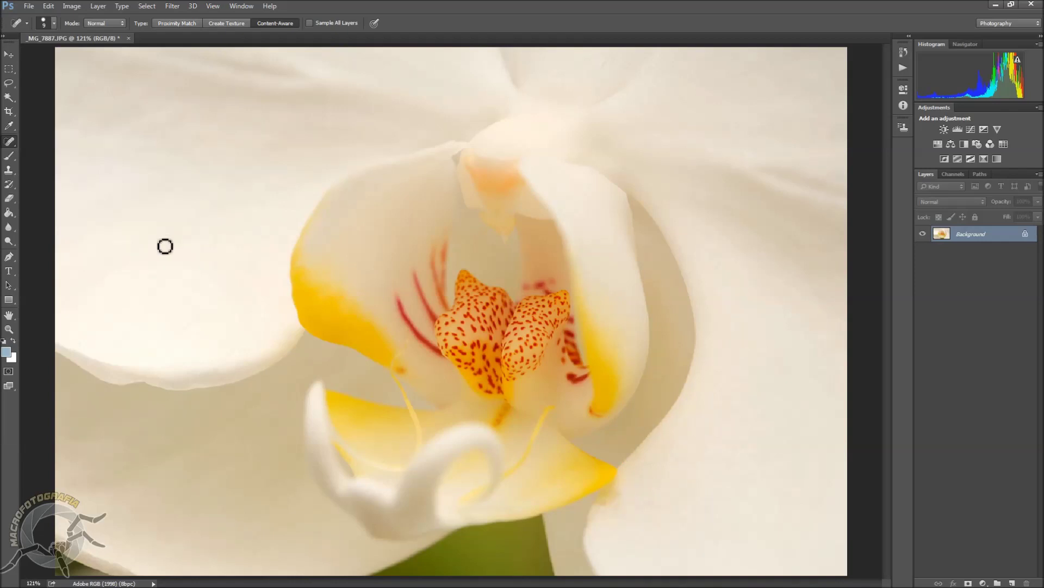
key("ctrl+minus")
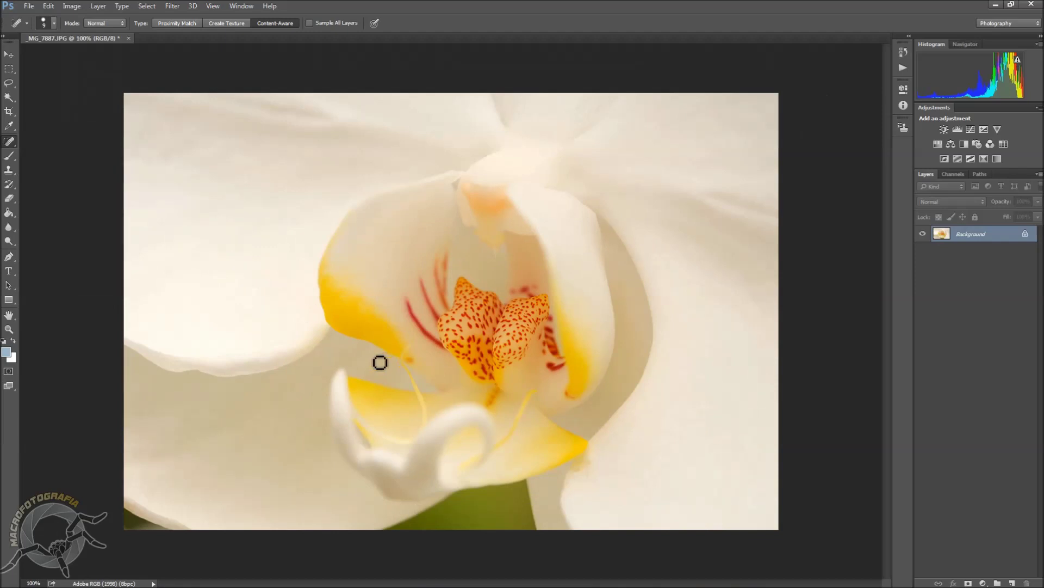
Step: In Unsharp Mask, set Amount to 100% and Radius to 0.8 pixels
left_click(172, 6)
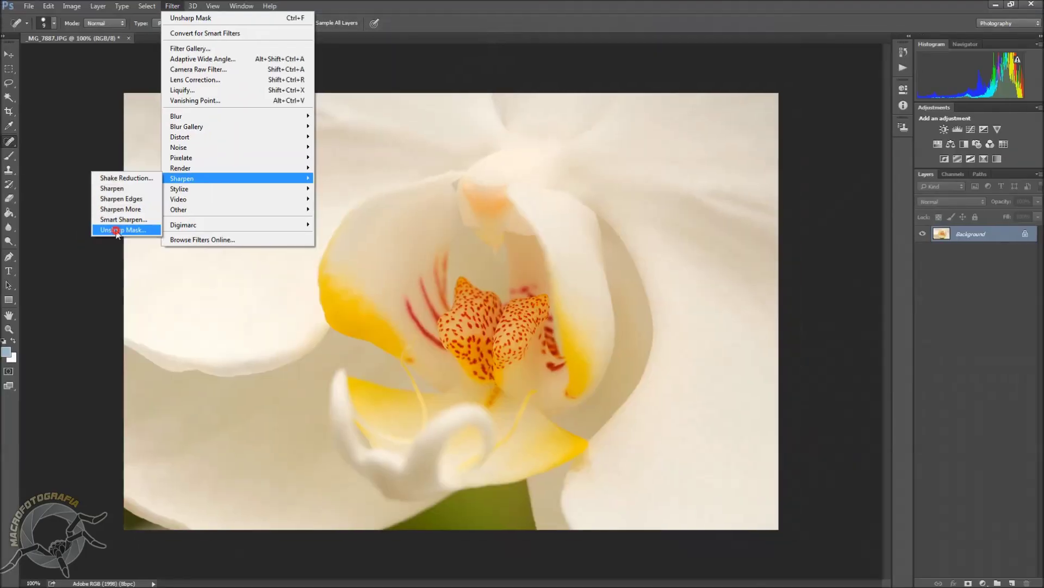
left_click(131, 230)
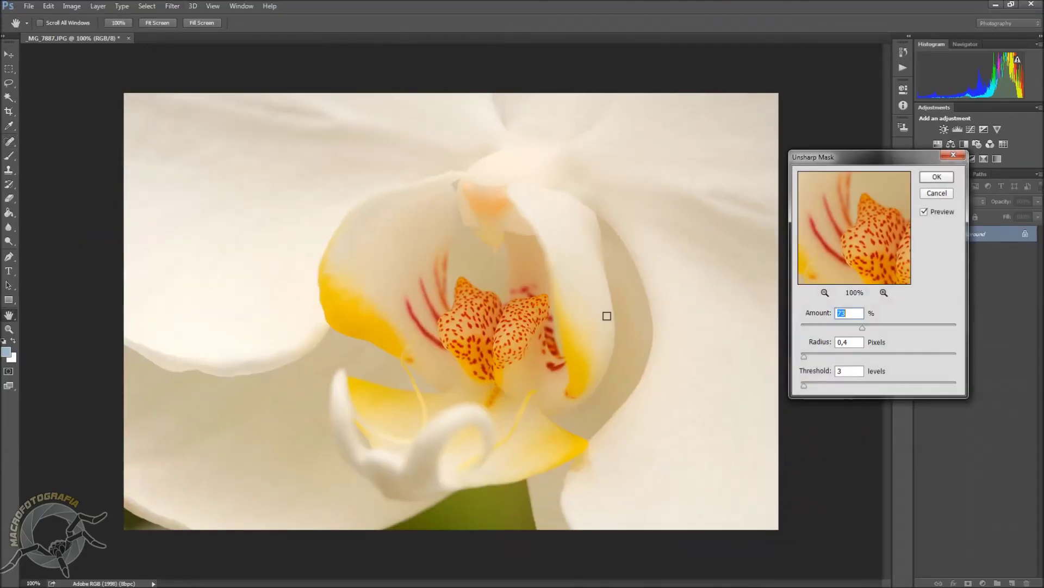
type("00")
key("Tab")
left_click_drag(842, 342, 967, 332)
type("8")
Step: Set Threshold to 1 level, comparing the sharpening preview on the spotted centre
left_click(923, 215)
left_click(924, 214)
left_click(924, 214)
left_click_drag(871, 246, 847, 224)
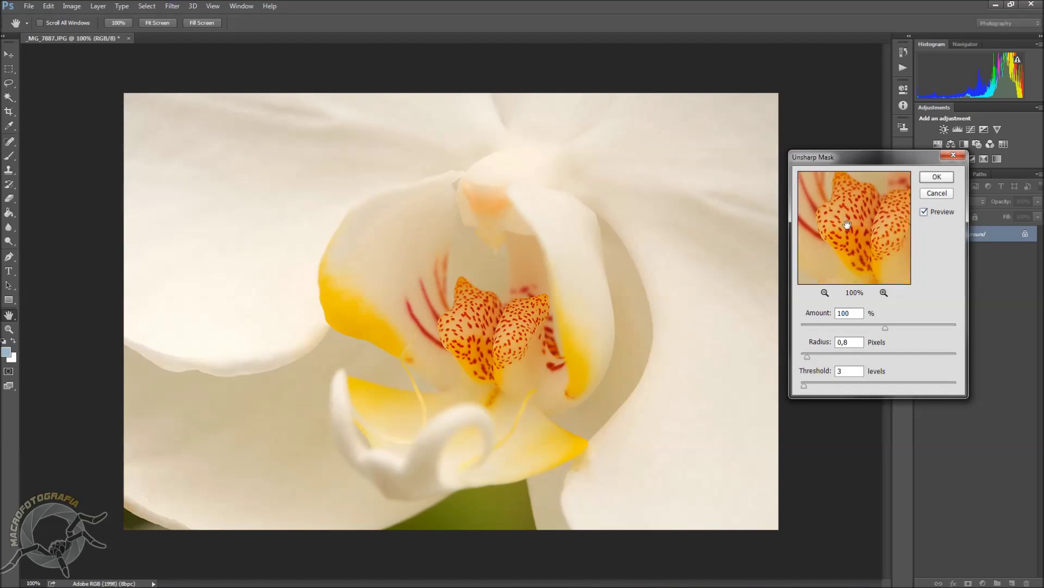
mouse_move(891, 263)
left_mouse_down()
mouse_move(849, 248)
mouse_move(849, 226)
left_mouse_up()
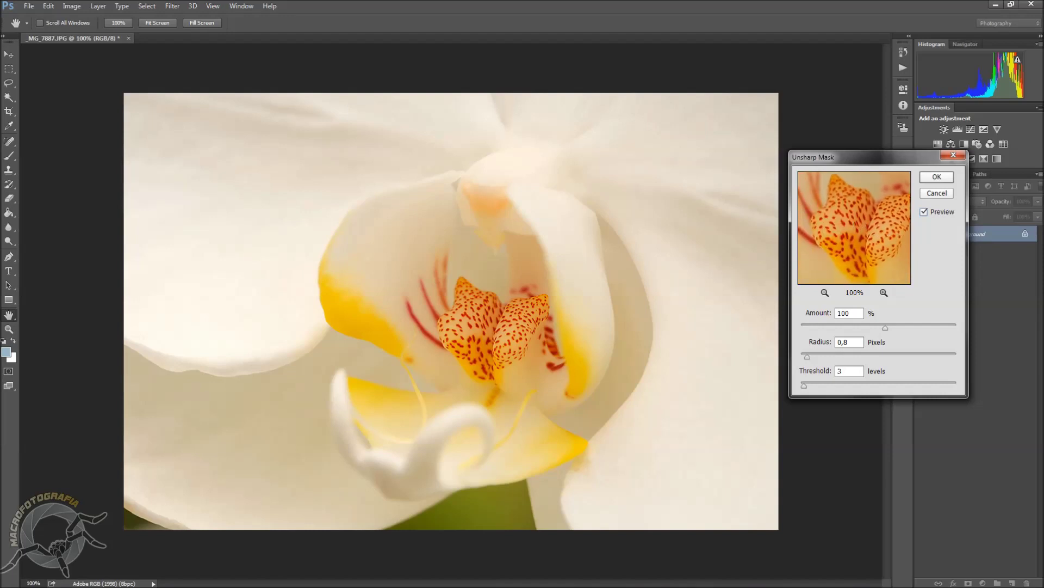
left_click(827, 374)
left_click(926, 213)
left_click(926, 213)
left_click(924, 214)
Step: Apply the sharpening and type the 'Tacio Philip' watermark near the bottom-right corner
left_click(936, 178)
key("j")
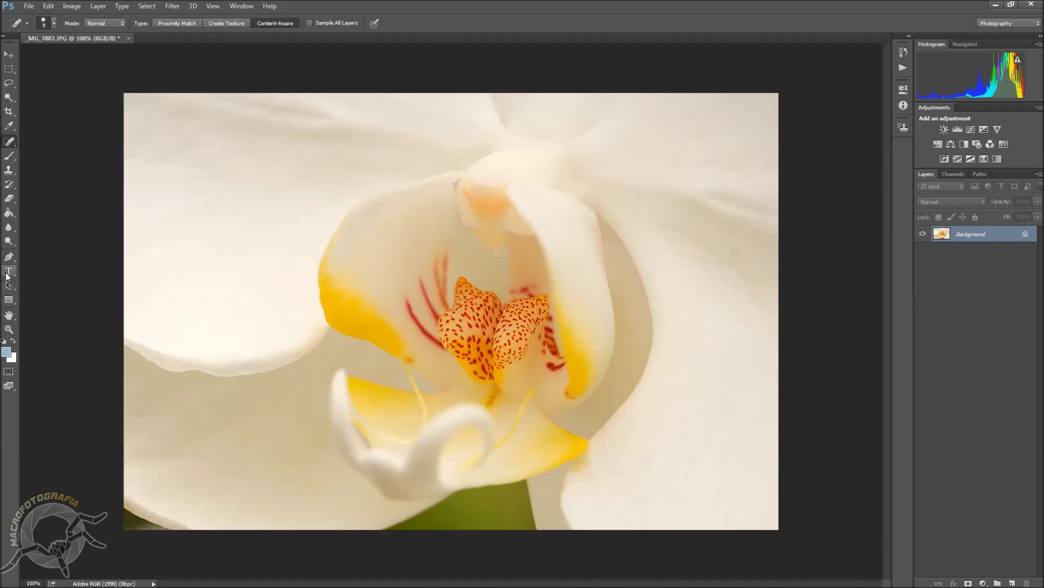
key("t")
left_click(683, 513)
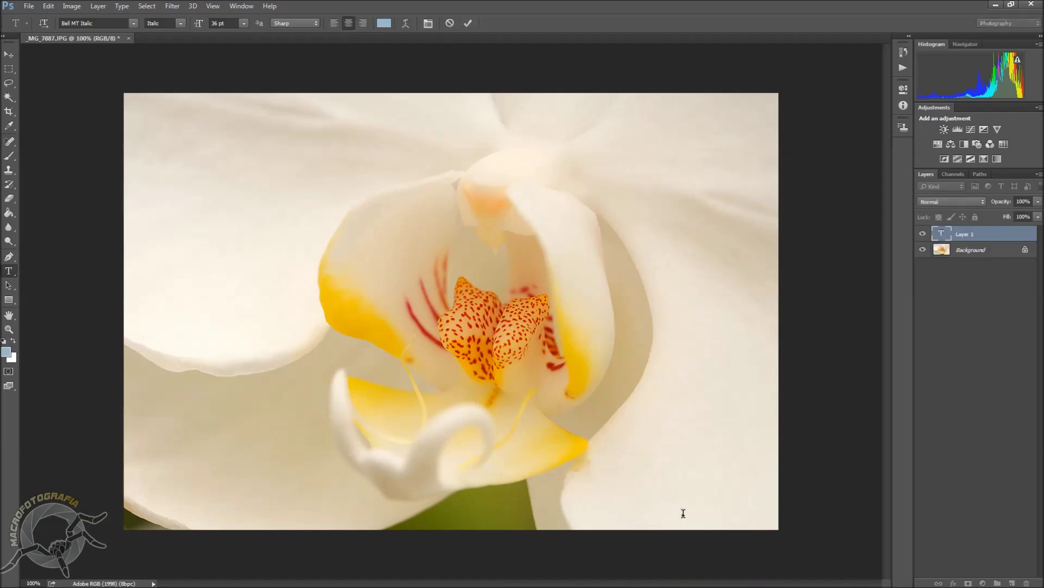
type("Tuo")
type("Philip")
Step: Make the watermark text white, nudge it into the bottom-right corner and commit it
key("ctrl+a")
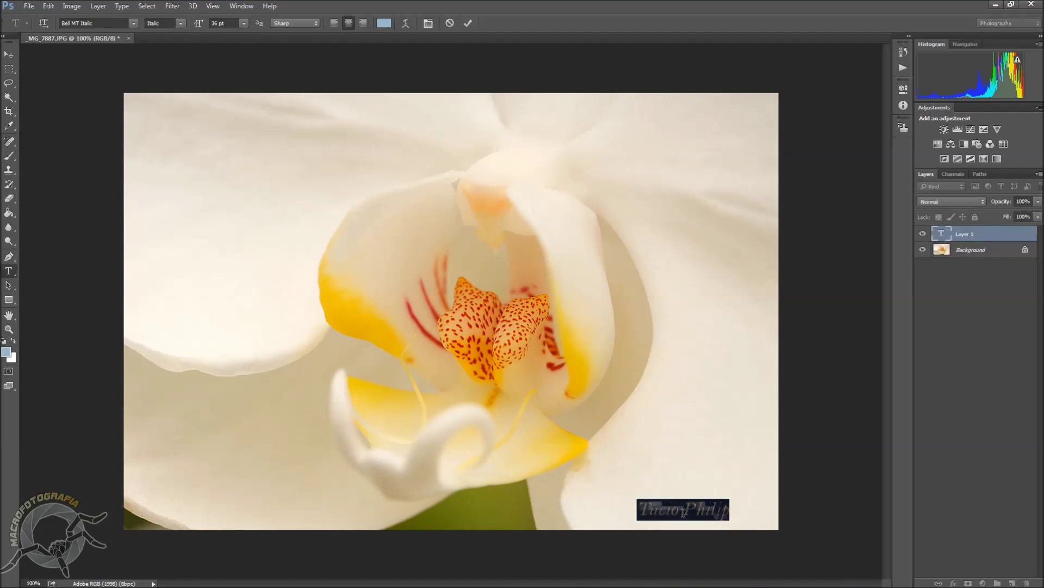
left_click(384, 25)
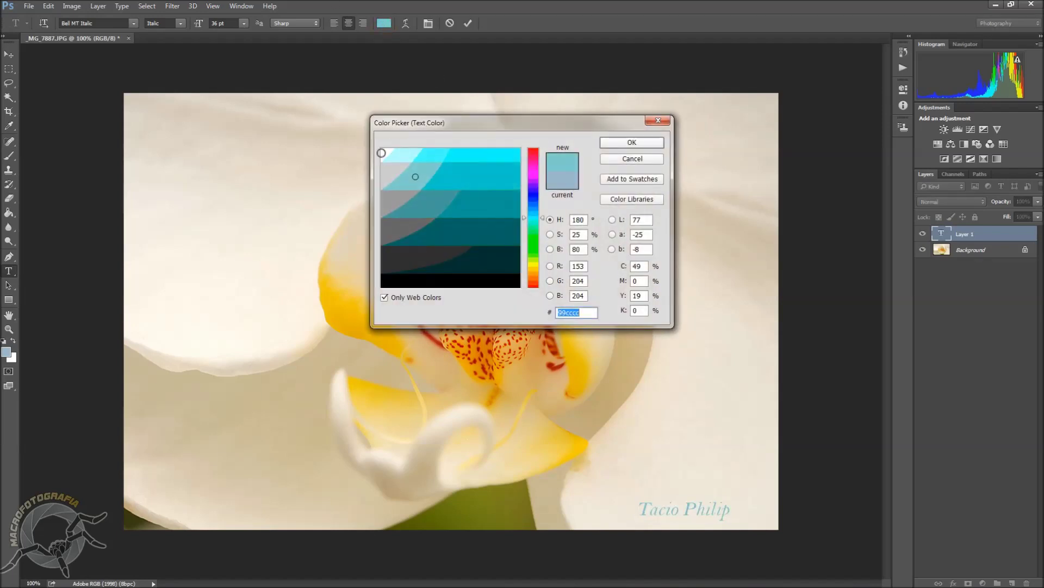
left_click(381, 152)
left_click(631, 143)
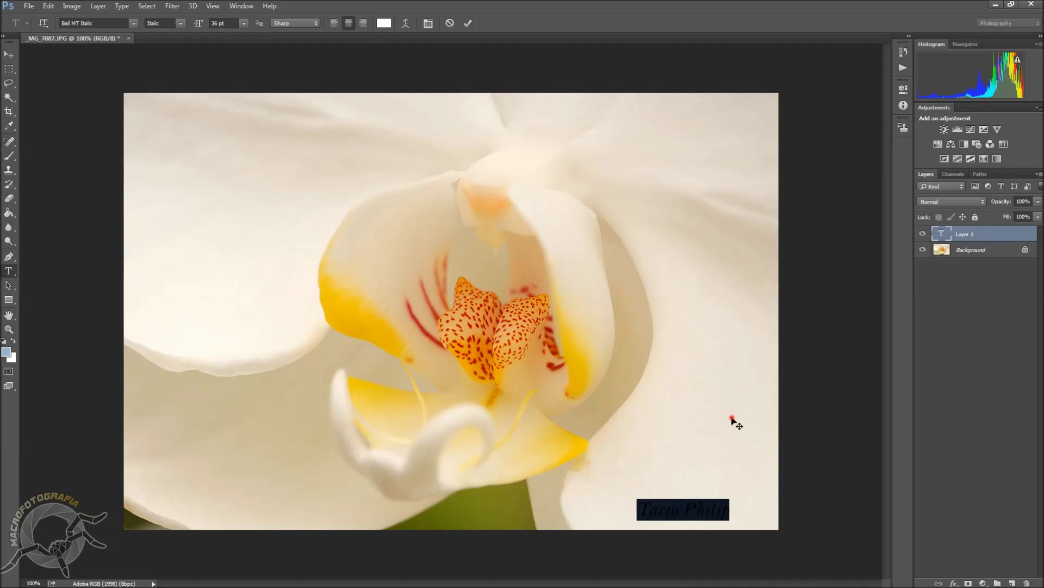
left_click_drag(732, 419, 771, 422)
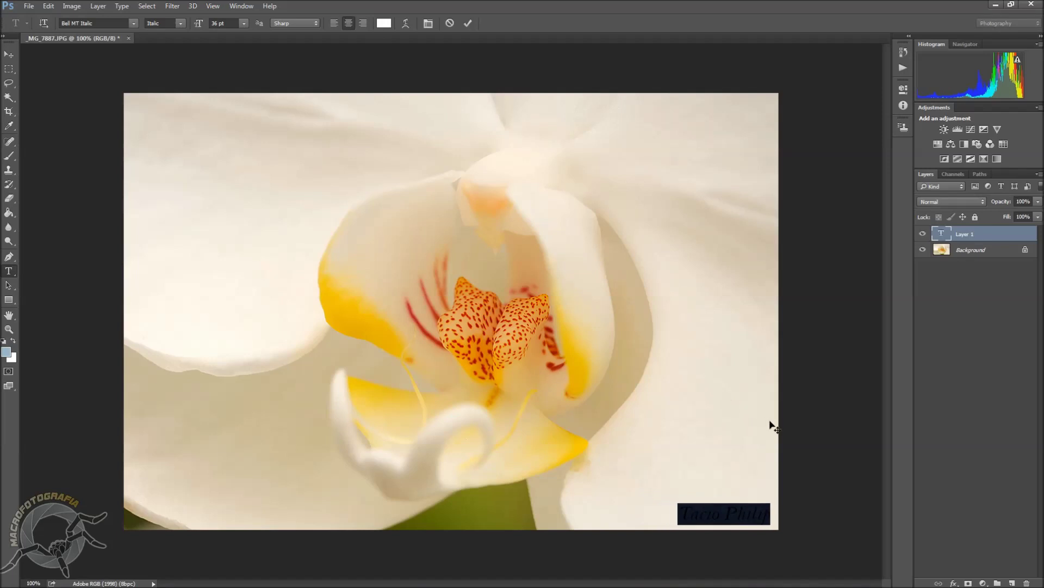
left_click(772, 424)
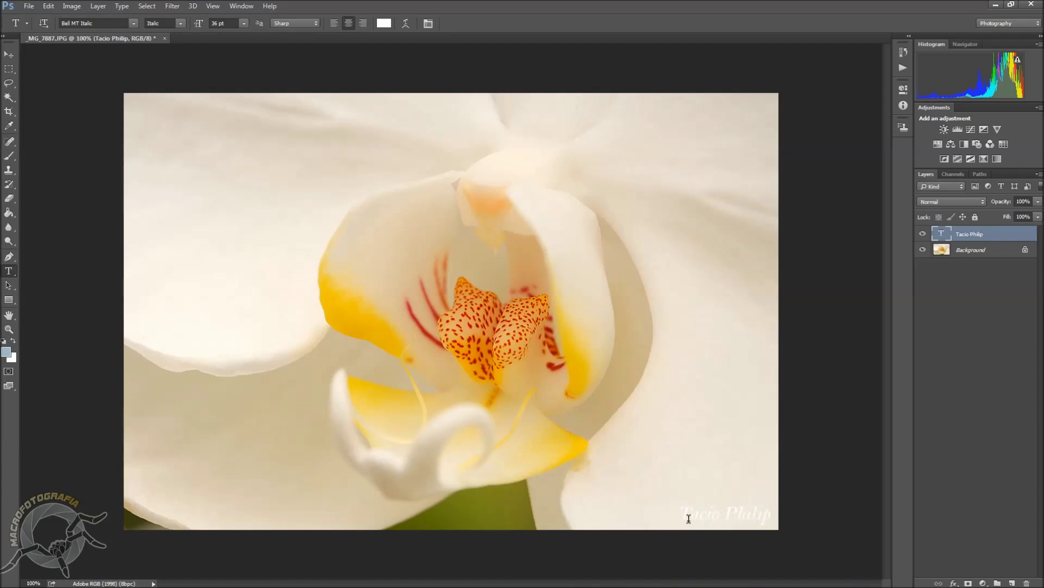
left_click(956, 581)
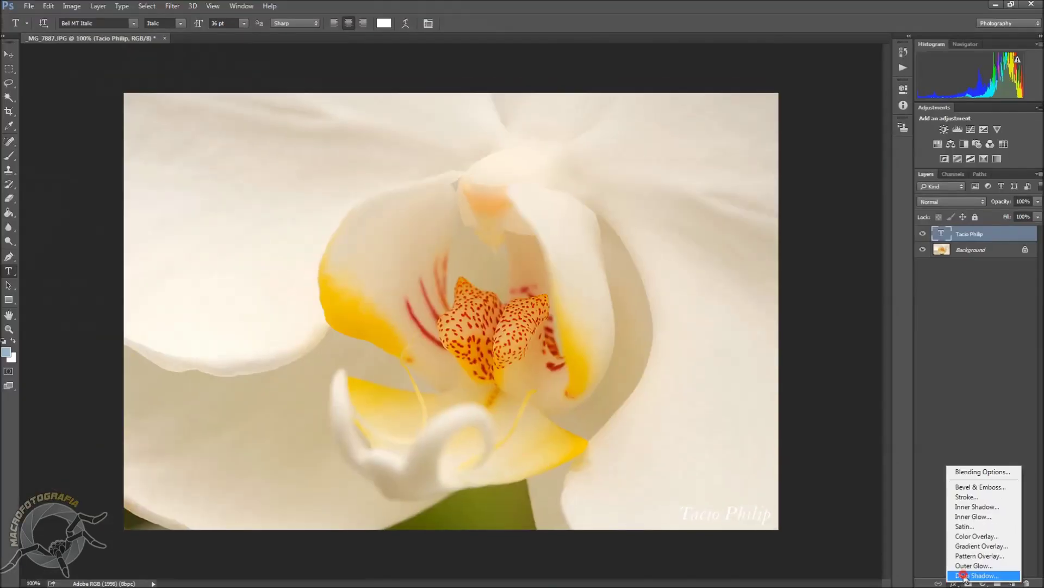
Step: Add a drop shadow to the watermark layer and lower its opacity to 70%
left_click(966, 574)
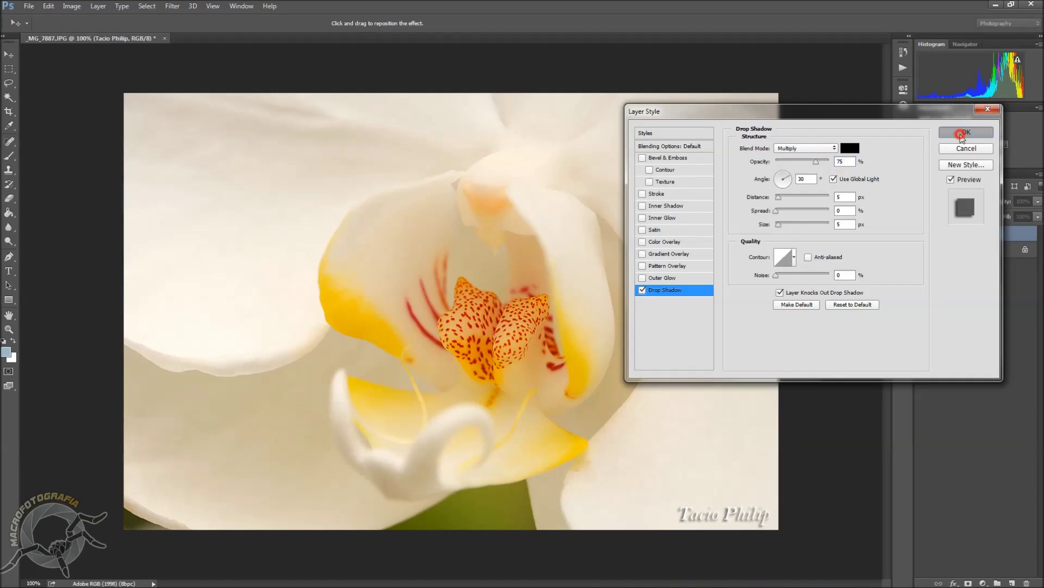
left_click(966, 132)
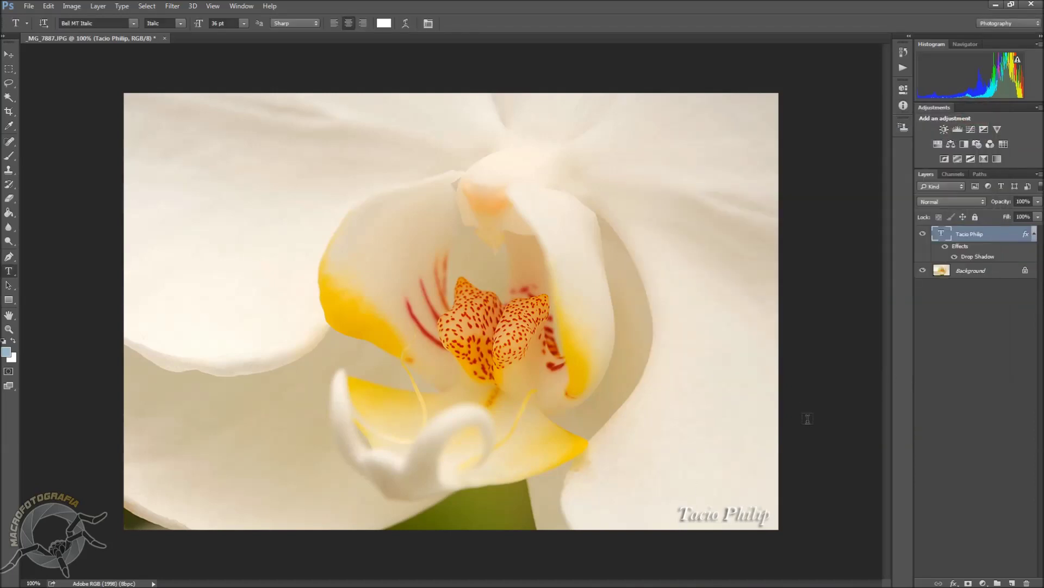
left_click(1039, 203)
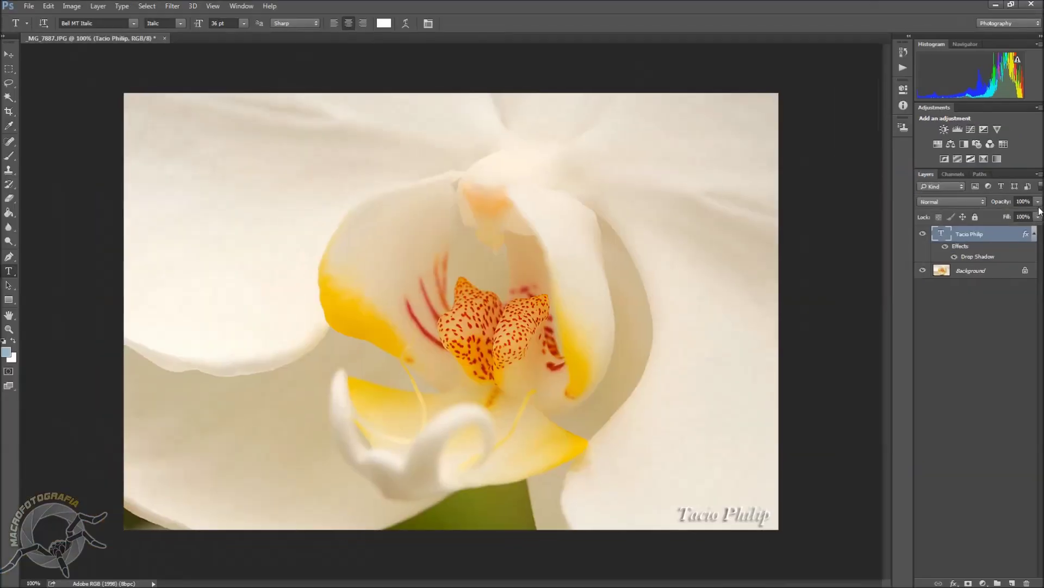
left_click_drag(1038, 213, 1022, 216)
left_click(98, 6)
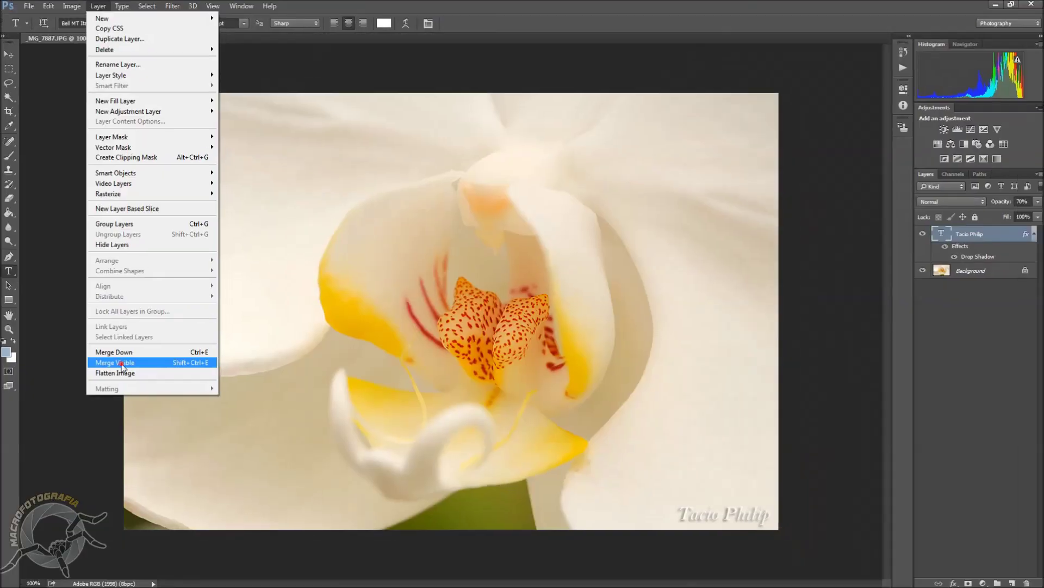
Step: Merge visible layers into the Background, then open Save As in the internet folder and cancel
left_click(131, 361)
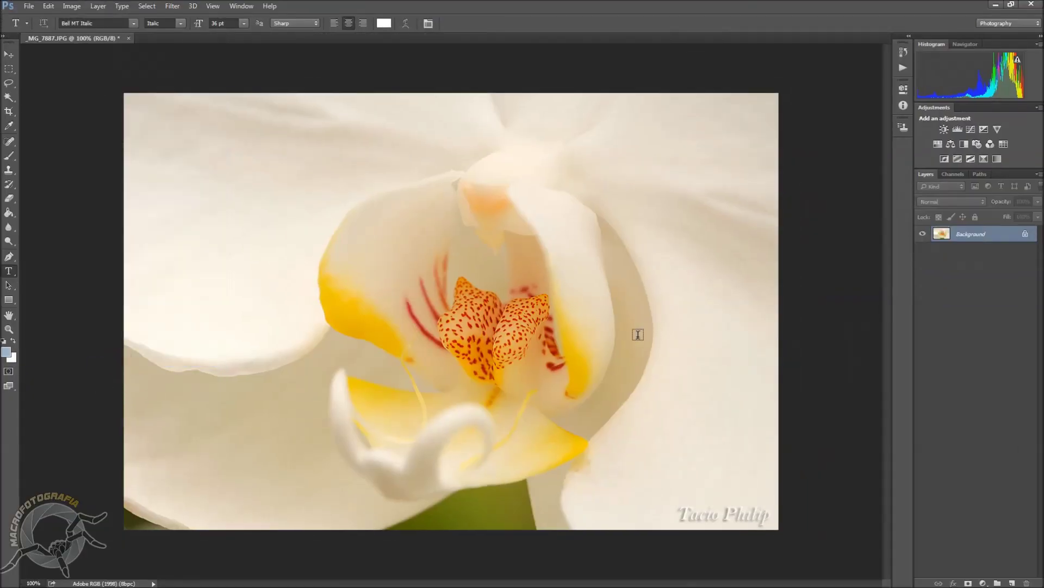
left_click(28, 7)
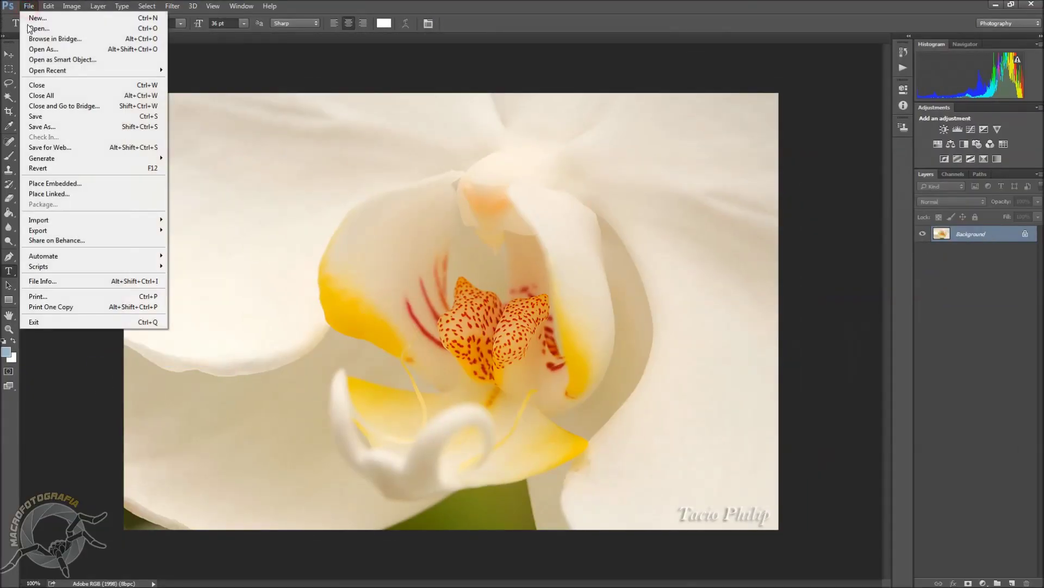
left_click(42, 128)
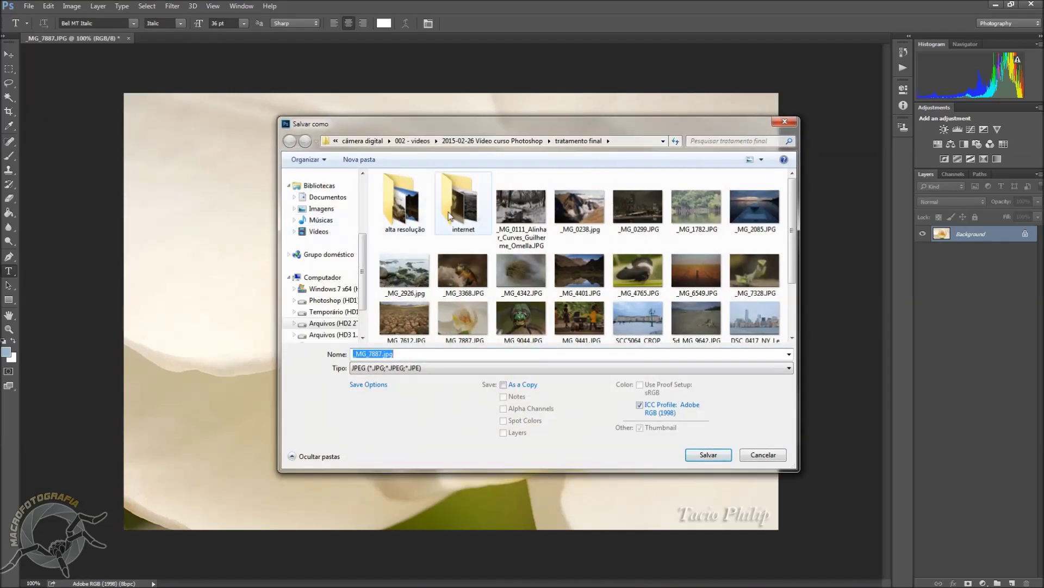
double_click(471, 215)
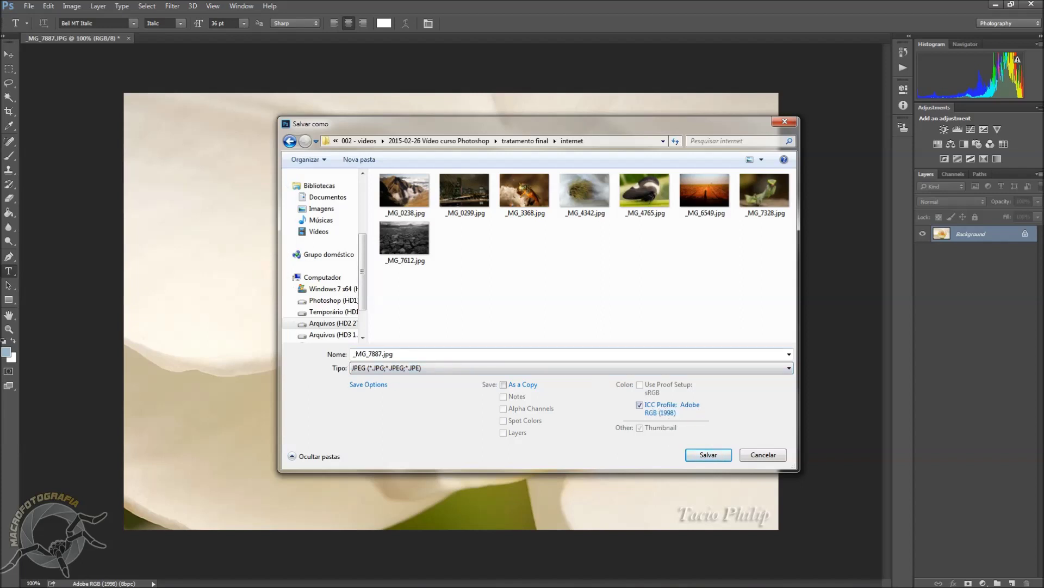
key("Escape")
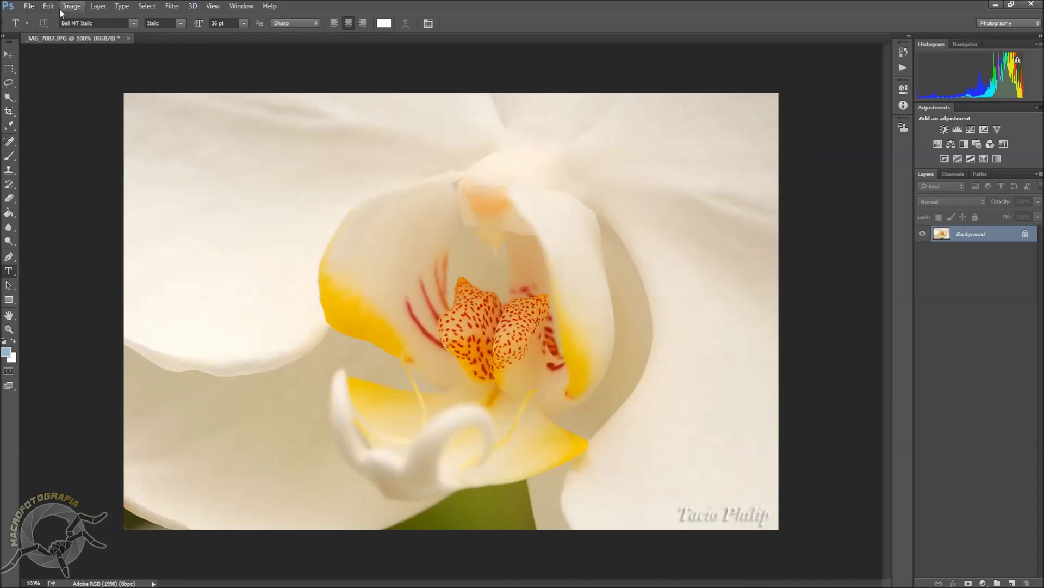
Step: Convert the merged image's profile from Adobe RGB (1998) to sRGB IEC61966-2.1 via Convert to Profile
left_click(49, 6)
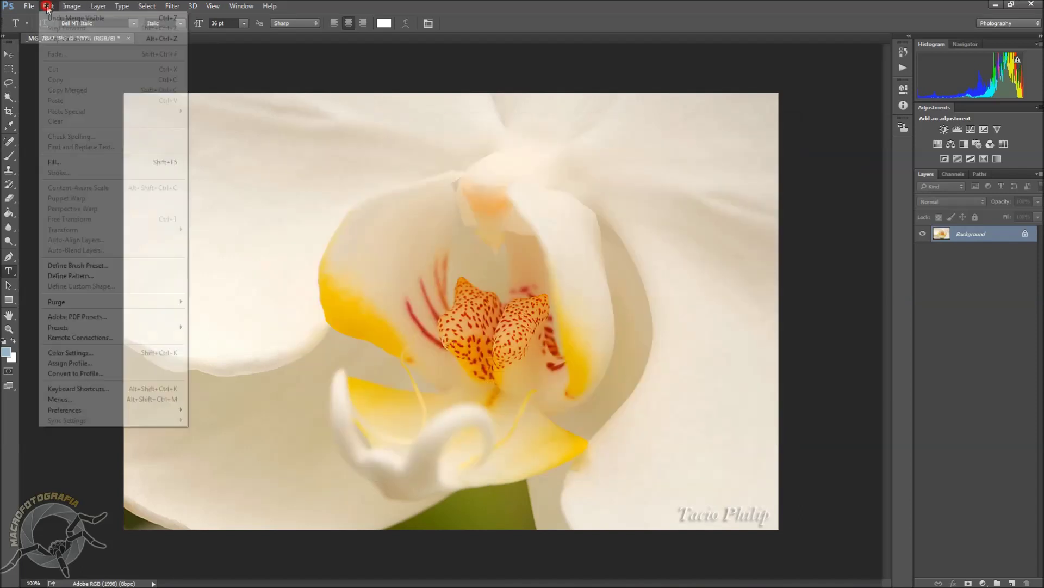
left_click(66, 374)
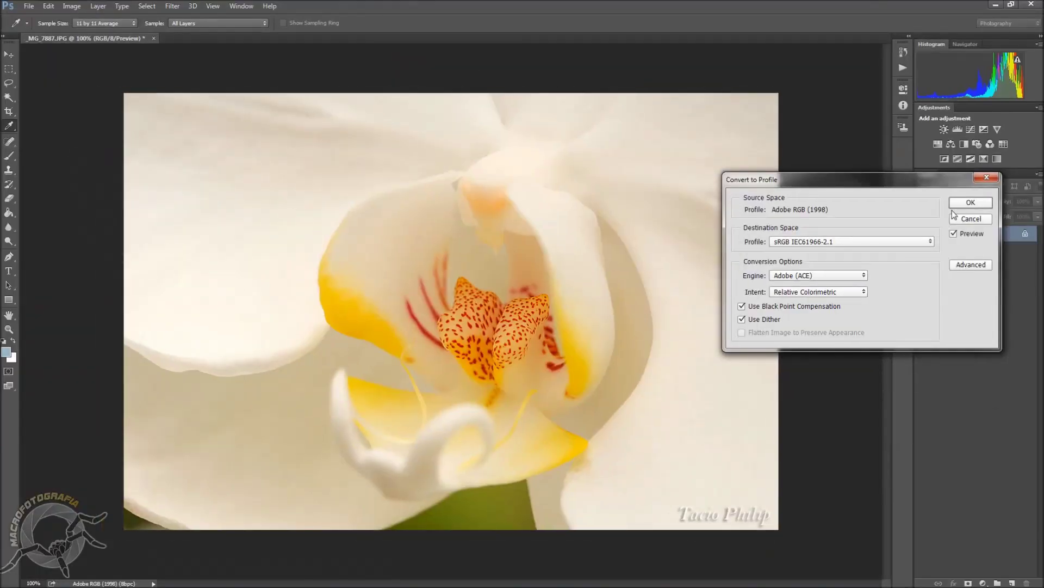
left_click(961, 204)
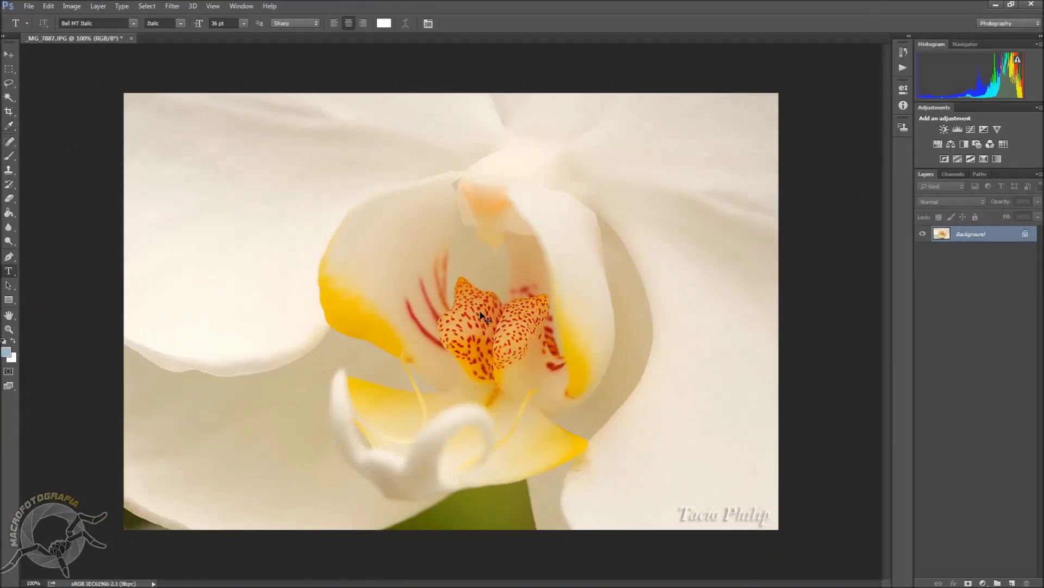
Step: Save the photo as _MG_7887.jpg in the internet folder as a high-quality progressive JPEG
key("ctrl+shift+s")
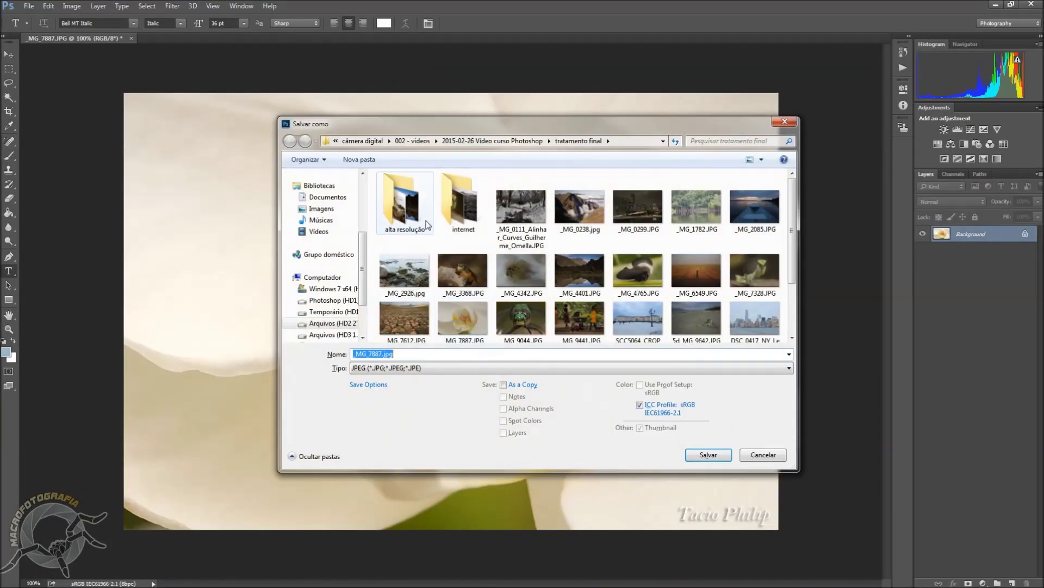
double_click(459, 208)
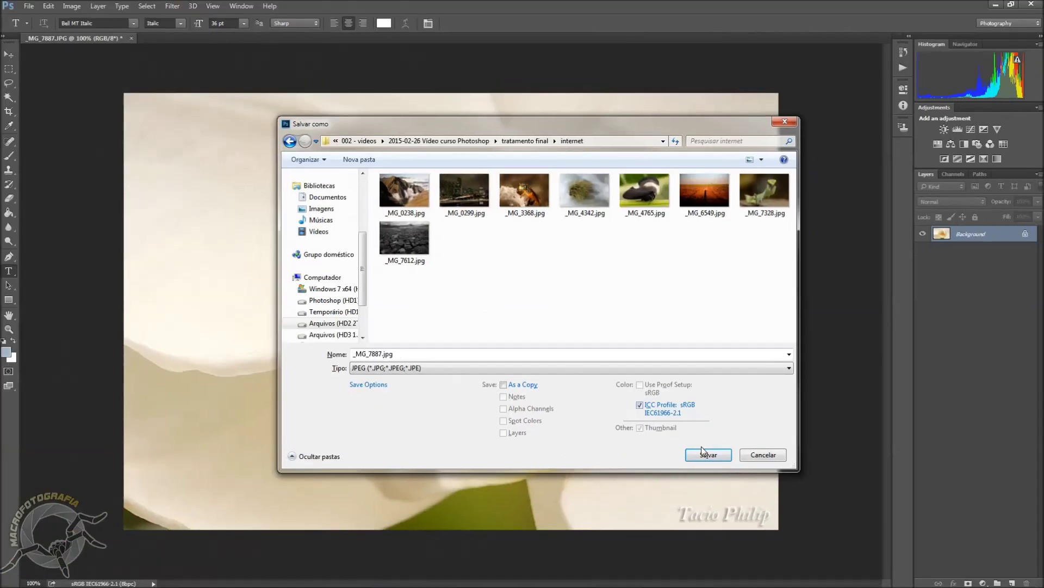
left_click(707, 453)
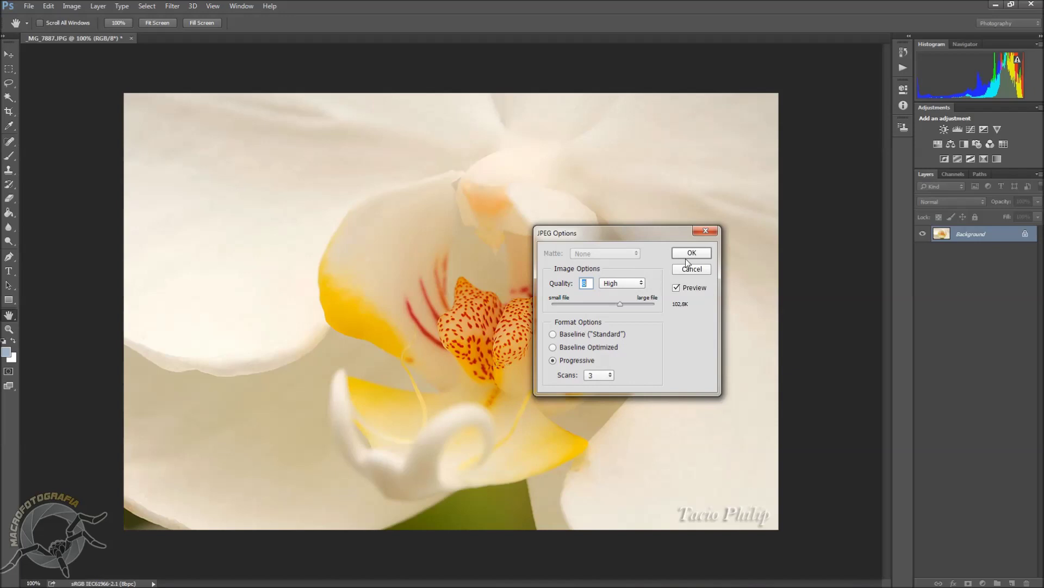
left_click(685, 254)
key("t")
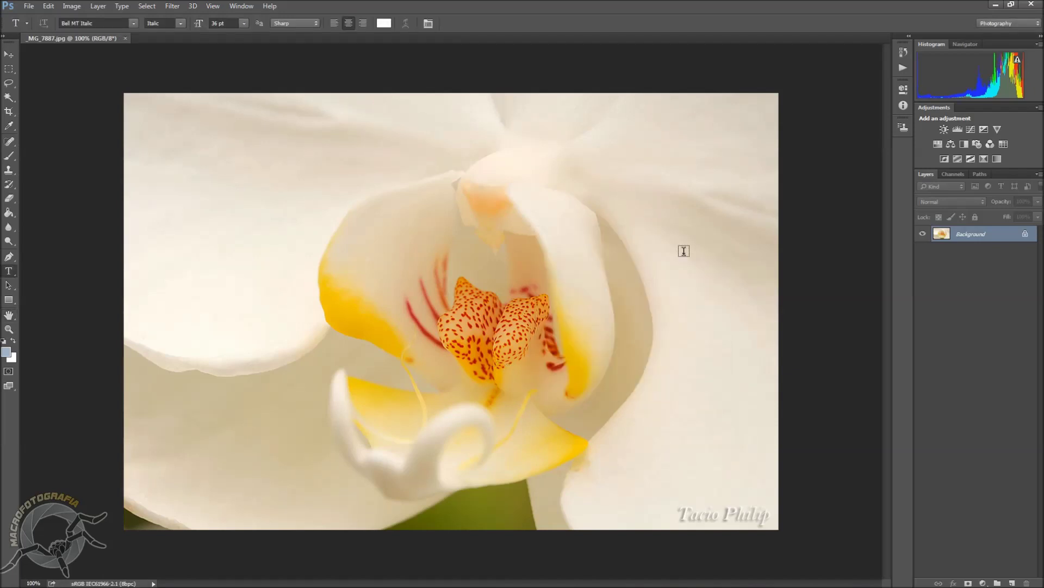